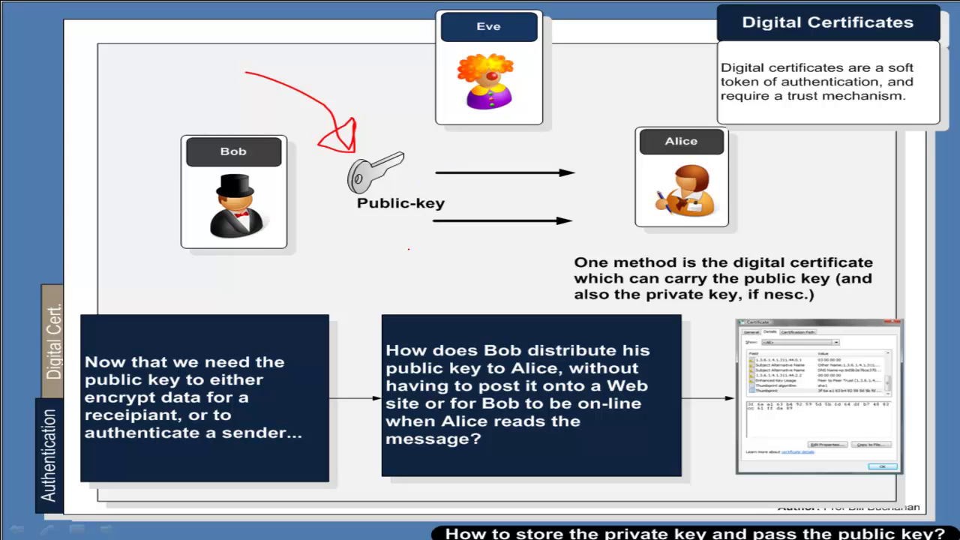
Add a red ink mark on the Bob/Alice slide, then advance to the certificate dialogs slide.
mouse_move(423, 235)
left_mouse_down()
mouse_move(424, 256)
mouse_move(443, 257)
mouse_move(582, 178)
mouse_move(606, 178)
mouse_move(584, 191)
left_mouse_up()
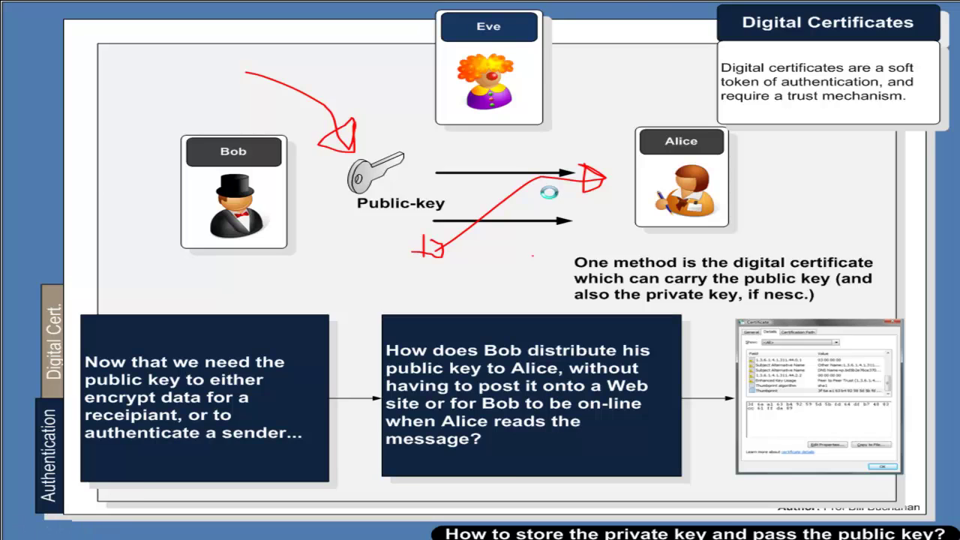
key("Right")
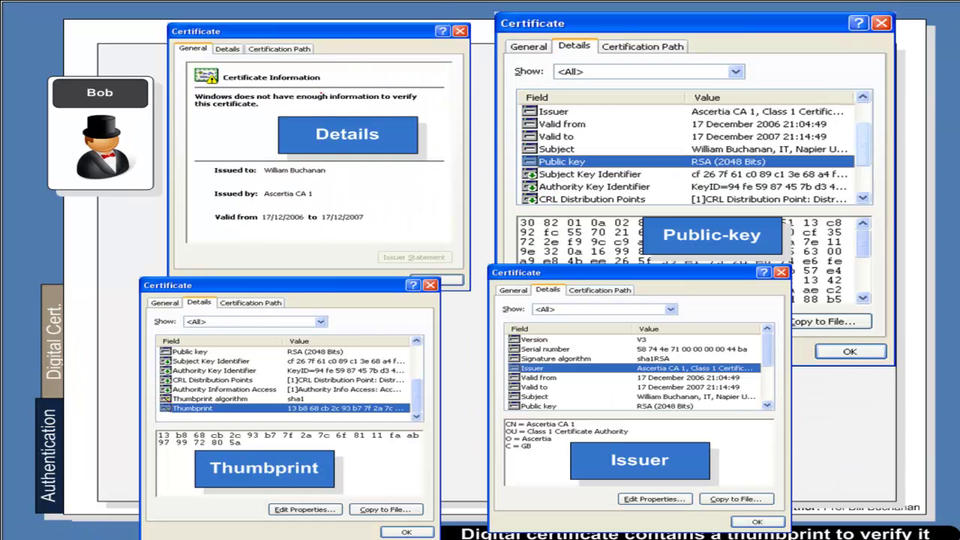
Ink-circle Issued to, Issued by, validity dates, Public key, Thumbprint and Issuer, then advance.
mouse_move(284, 150)
left_mouse_down()
mouse_move(194, 168)
mouse_move(278, 159)
left_mouse_up()
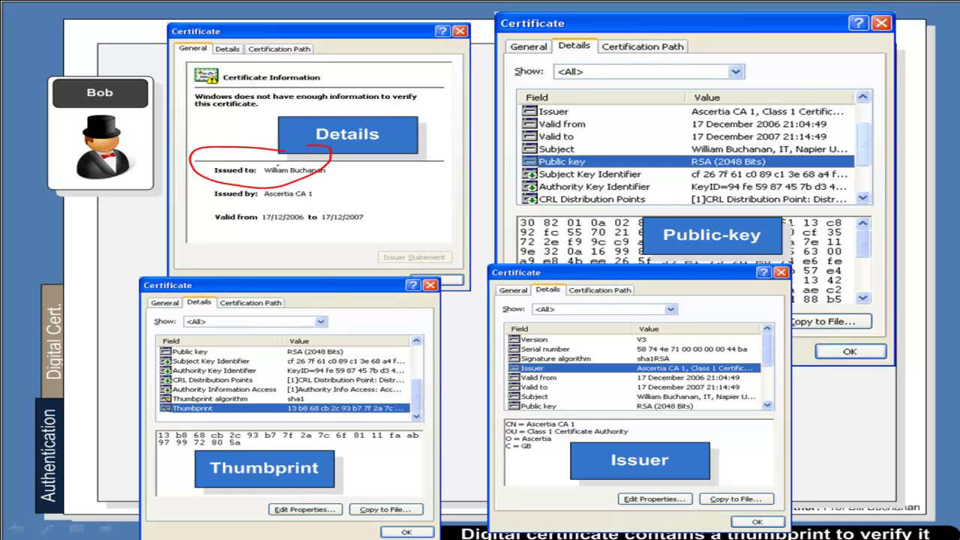
mouse_move(387, 182)
left_mouse_down()
mouse_move(225, 196)
mouse_move(323, 180)
mouse_move(283, 189)
mouse_move(387, 201)
mouse_move(357, 187)
mouse_move(325, 193)
left_mouse_up()
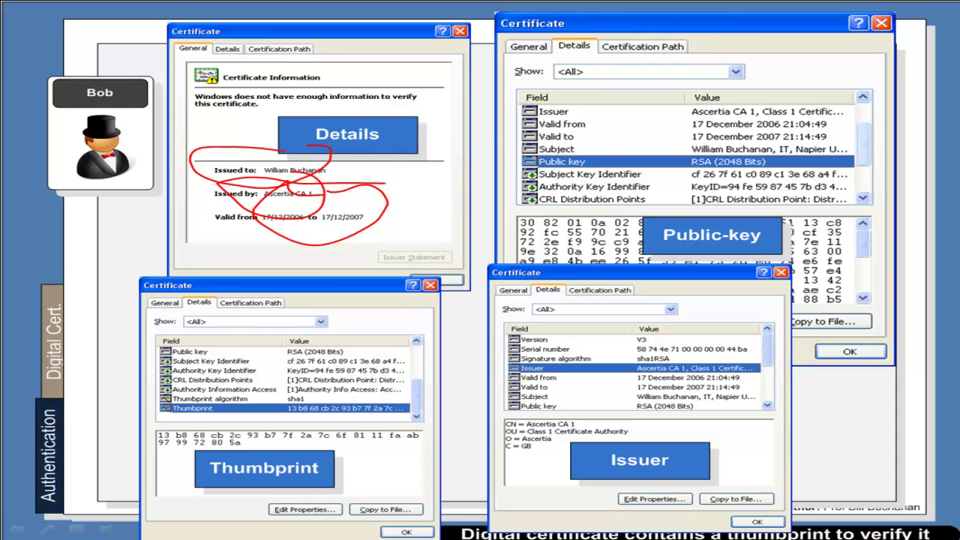
left_click_drag(537, 161, 460, 149)
mouse_move(232, 395)
left_mouse_down()
mouse_move(255, 409)
mouse_move(239, 383)
left_mouse_up()
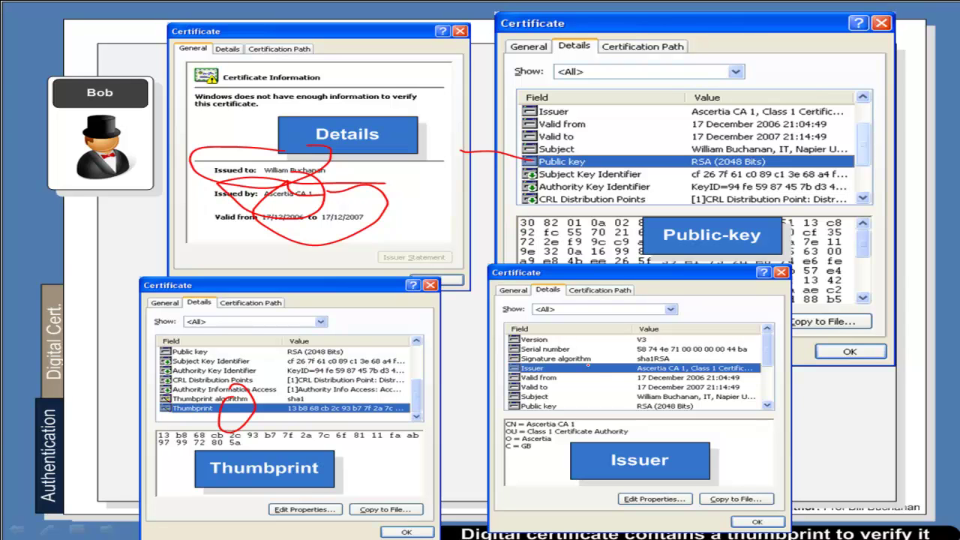
mouse_move(589, 364)
left_mouse_down()
mouse_move(707, 389)
mouse_move(761, 384)
mouse_move(772, 356)
mouse_move(632, 349)
mouse_move(596, 361)
left_mouse_up()
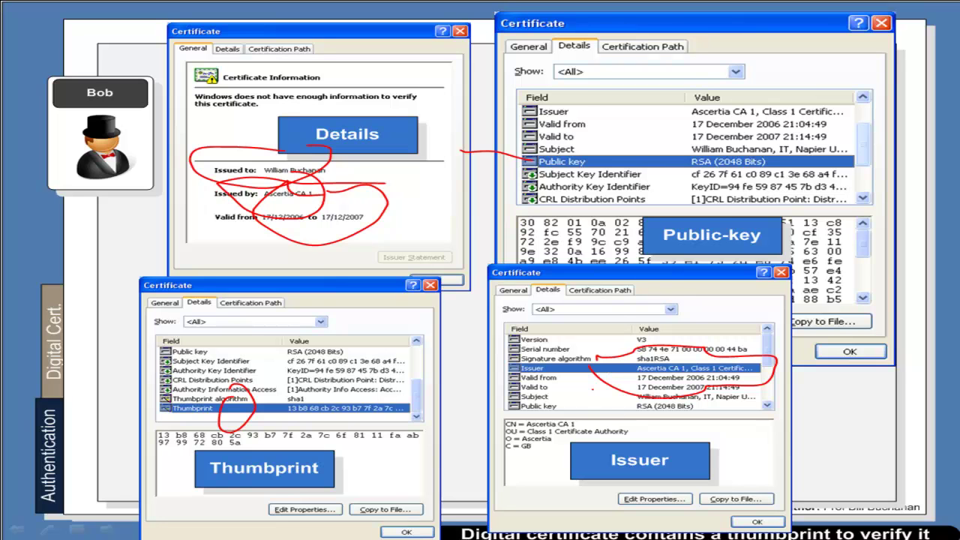
key("Right")
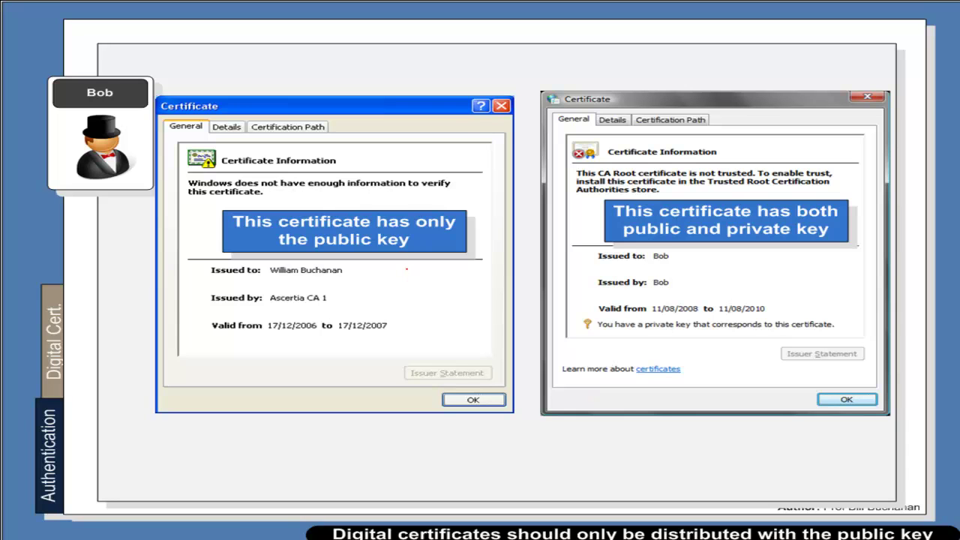
Ink the public-key-only caption and private key notice, arrow between the certificates, then advance.
mouse_move(406, 269)
left_mouse_down()
mouse_move(426, 323)
mouse_move(416, 344)
left_mouse_up()
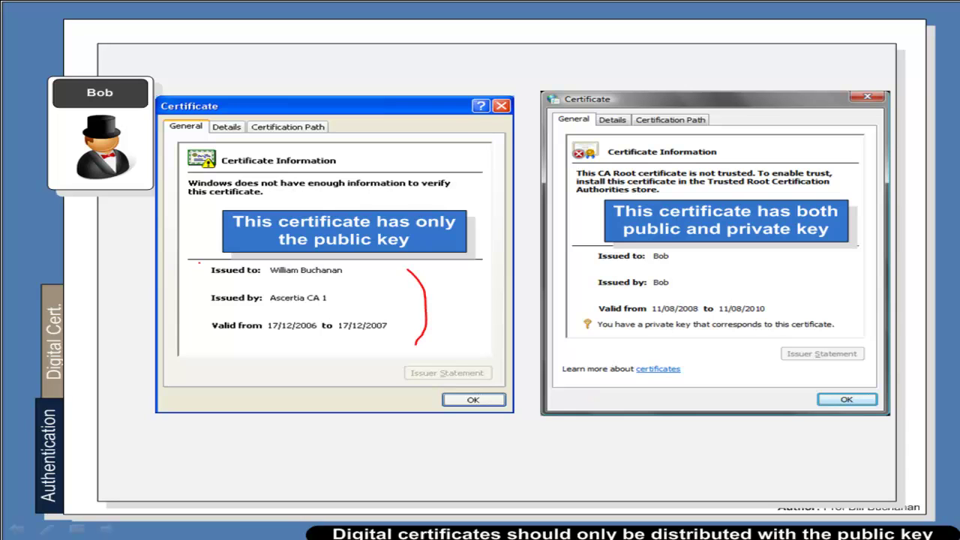
mouse_move(198, 263)
left_mouse_down()
mouse_move(179, 342)
mouse_move(188, 361)
left_mouse_up()
mouse_move(342, 264)
left_mouse_down()
mouse_move(441, 225)
mouse_move(338, 262)
left_mouse_up()
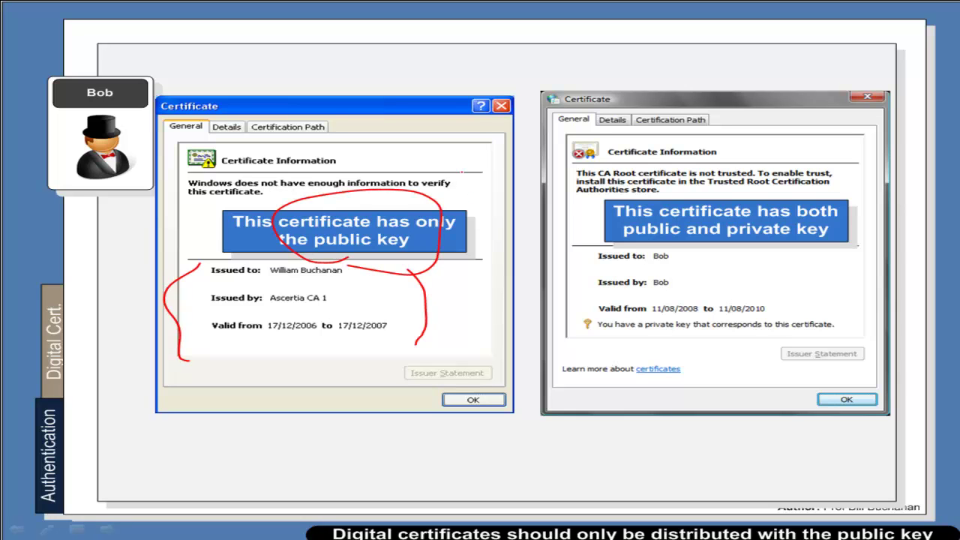
mouse_move(781, 17)
left_mouse_down()
mouse_move(723, 96)
mouse_move(759, 79)
mouse_move(734, 67)
left_mouse_up()
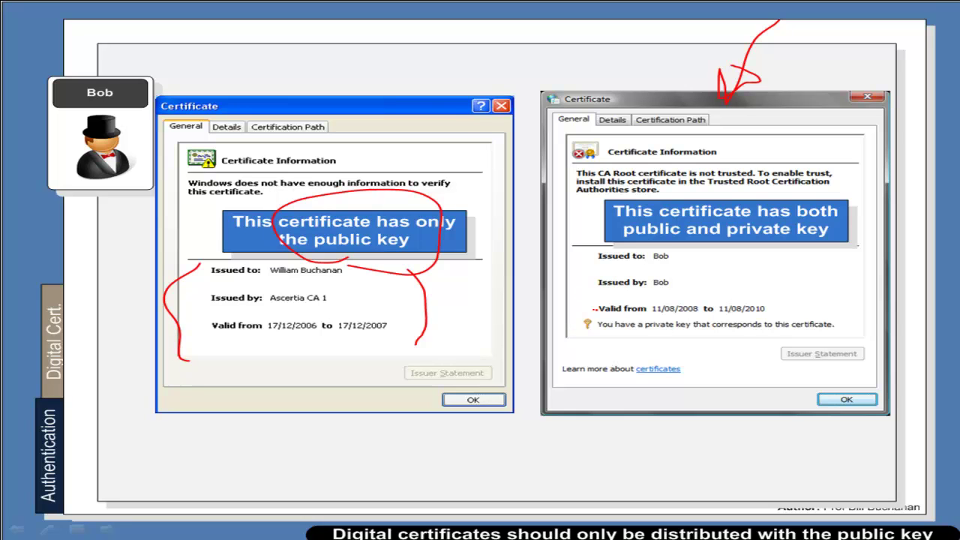
mouse_move(593, 308)
left_mouse_down()
mouse_move(610, 330)
mouse_move(598, 296)
left_mouse_up()
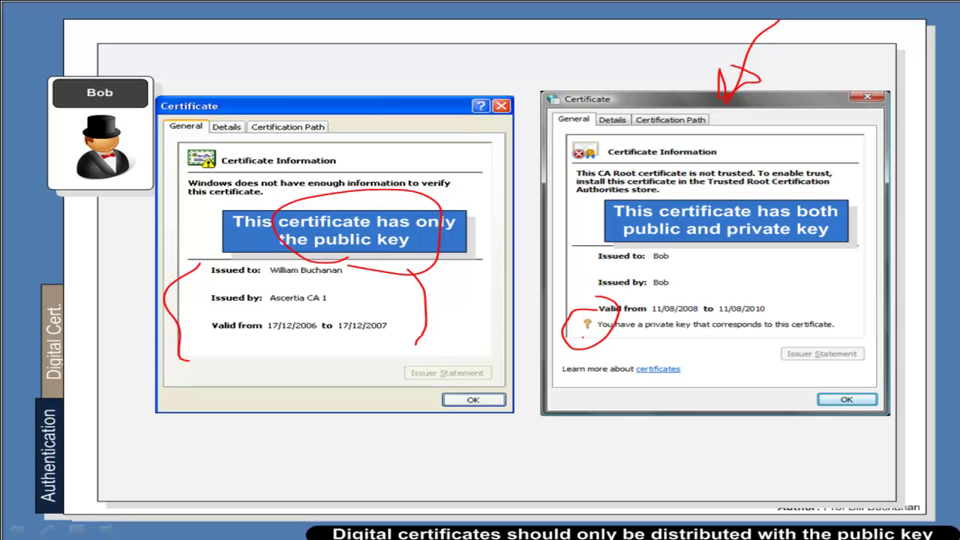
mouse_move(583, 339)
left_mouse_down()
mouse_move(487, 331)
mouse_move(510, 322)
mouse_move(478, 330)
mouse_move(501, 315)
left_mouse_up()
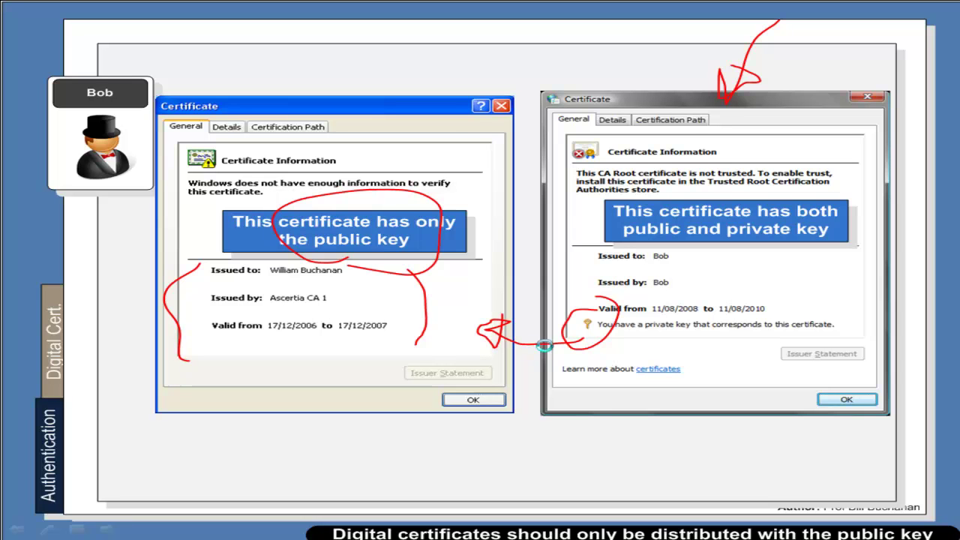
key("Right")
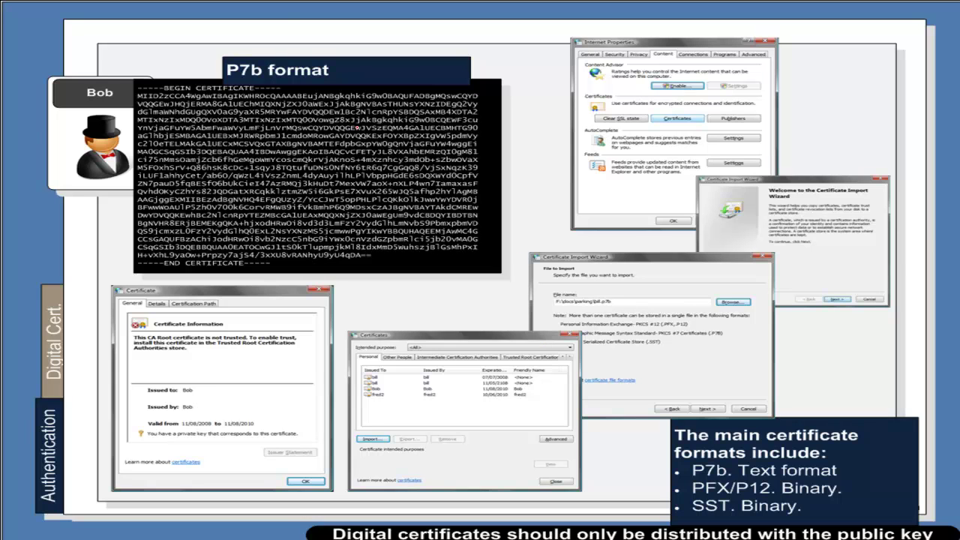
Circle the P7b format title, enclose the certificate text and trace arrows to the import wizard.
mouse_move(279, 35)
left_mouse_down()
mouse_move(217, 86)
mouse_move(326, 18)
mouse_move(267, 29)
left_mouse_up()
mouse_move(480, 96)
left_mouse_down()
mouse_move(484, 88)
mouse_move(490, 235)
mouse_move(474, 257)
mouse_move(437, 254)
left_mouse_up()
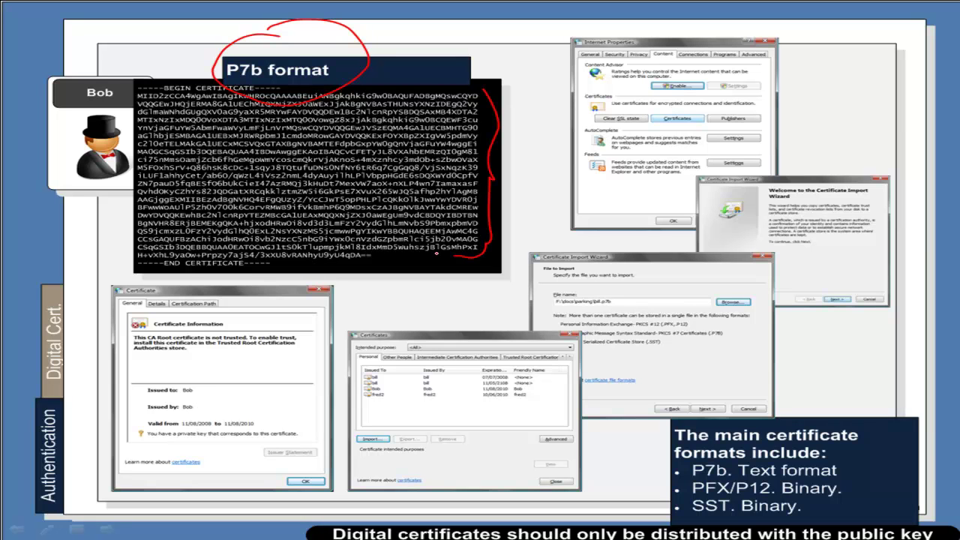
mouse_move(142, 269)
left_mouse_down()
mouse_move(129, 270)
mouse_move(112, 101)
left_mouse_up()
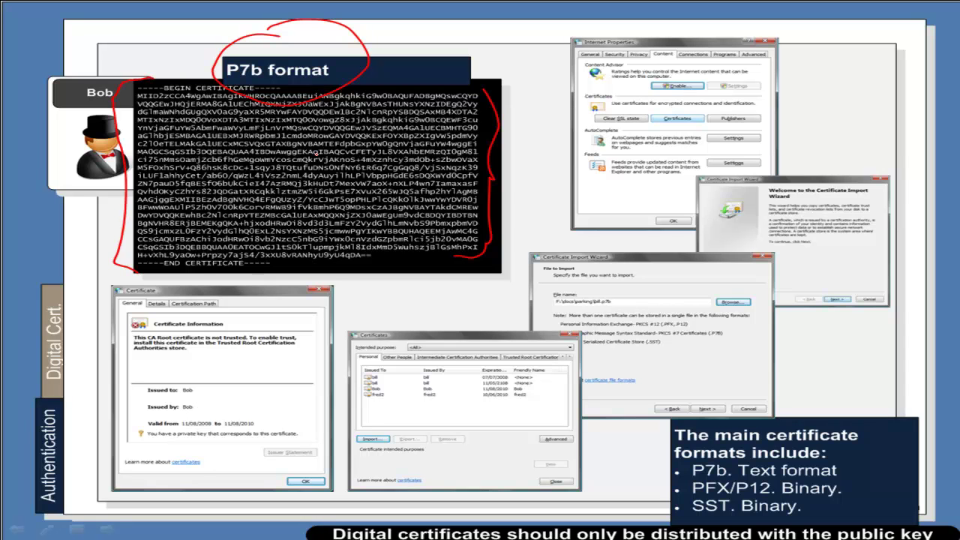
mouse_move(314, 156)
left_mouse_down()
mouse_move(669, 154)
mouse_move(800, 247)
mouse_move(664, 354)
mouse_move(493, 384)
mouse_move(412, 367)
mouse_move(381, 417)
mouse_move(372, 357)
mouse_move(219, 375)
mouse_move(215, 388)
mouse_move(237, 357)
mouse_move(225, 375)
left_mouse_up()
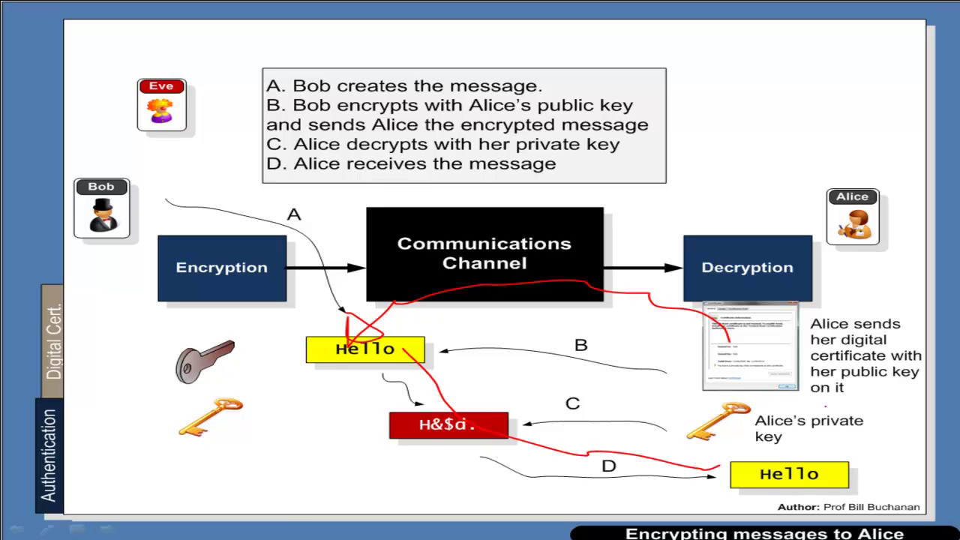
Loop red ink around Alice's private key and the received Hello.
mouse_move(826, 405)
left_mouse_down()
mouse_move(732, 390)
mouse_move(728, 497)
mouse_move(868, 418)
mouse_move(840, 399)
left_mouse_up()
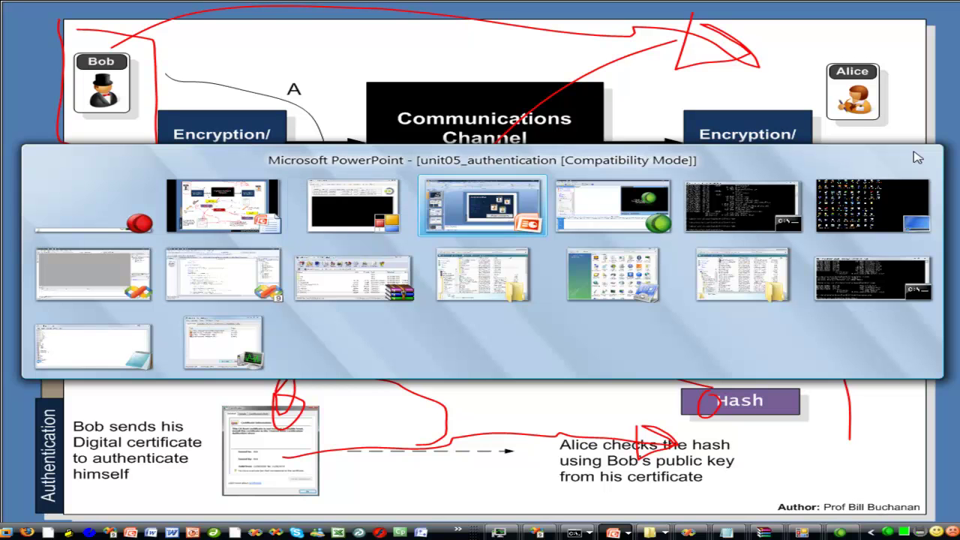
Switch to the Toolkit 1.2 window with Alt+Tab and move it right and down.
key("alt+Tab")
key("alt+Tab")
key("alt+Tab")
key("alt+Tab")
key("alt+Tab")
key("alt+Tab")
key("alt+Tab")
key("alt+Tab")
key("alt+Tab")
key("alt+Tab")
key("alt+Tab")
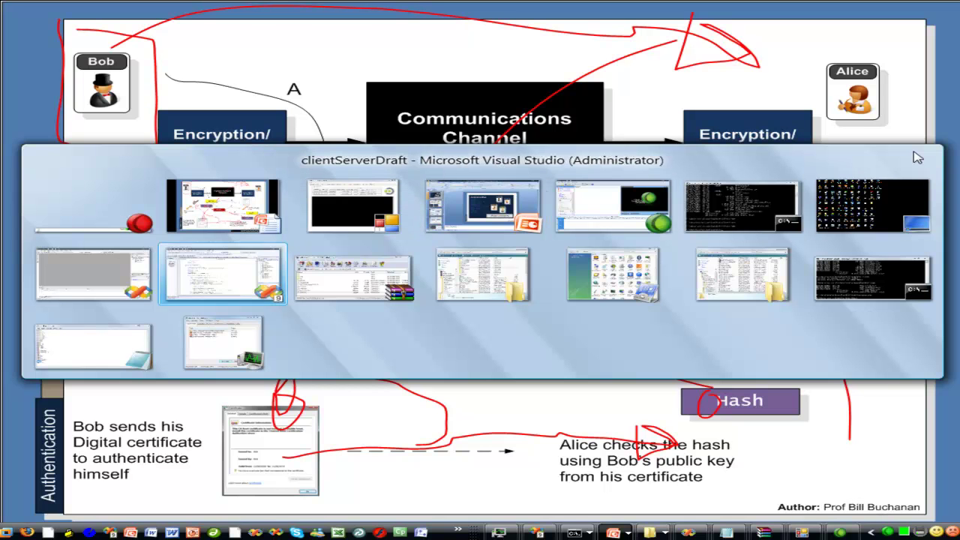
key("alt+Tab")
key("alt+Tab")
key("alt+Tab")
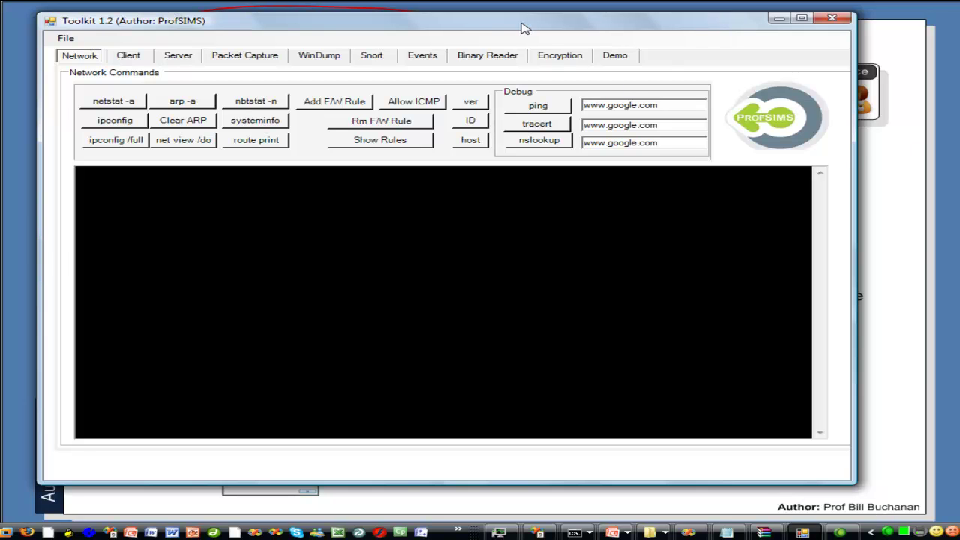
left_click_drag(521, 24, 583, 60)
Load the fred CER certificate under Encryption > Digital Certificate and select its Base-64 text.
left_click(620, 89)
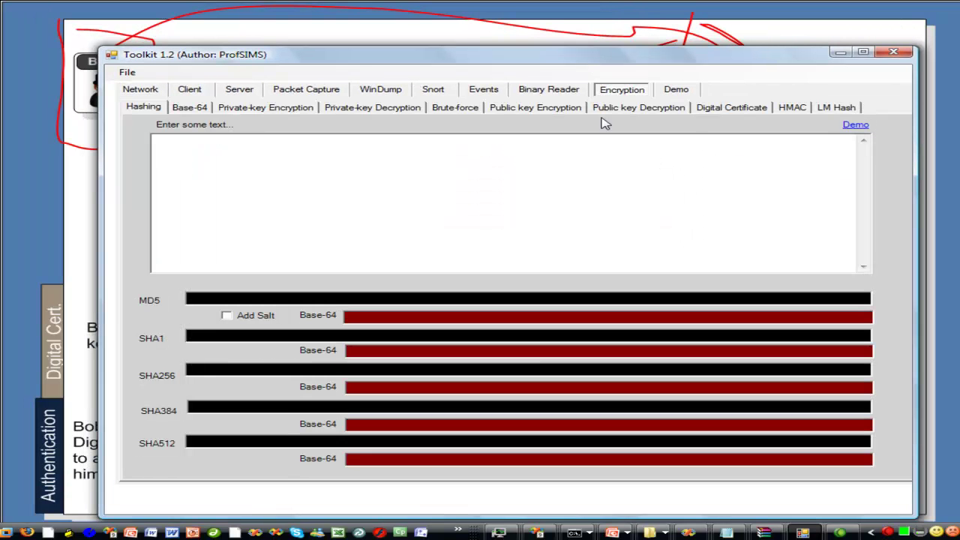
left_click(735, 110)
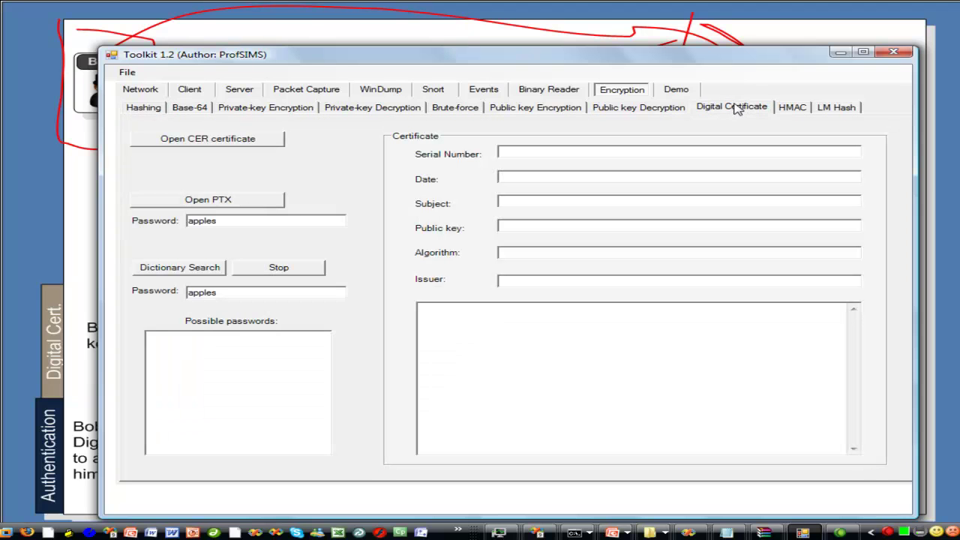
left_click(218, 142)
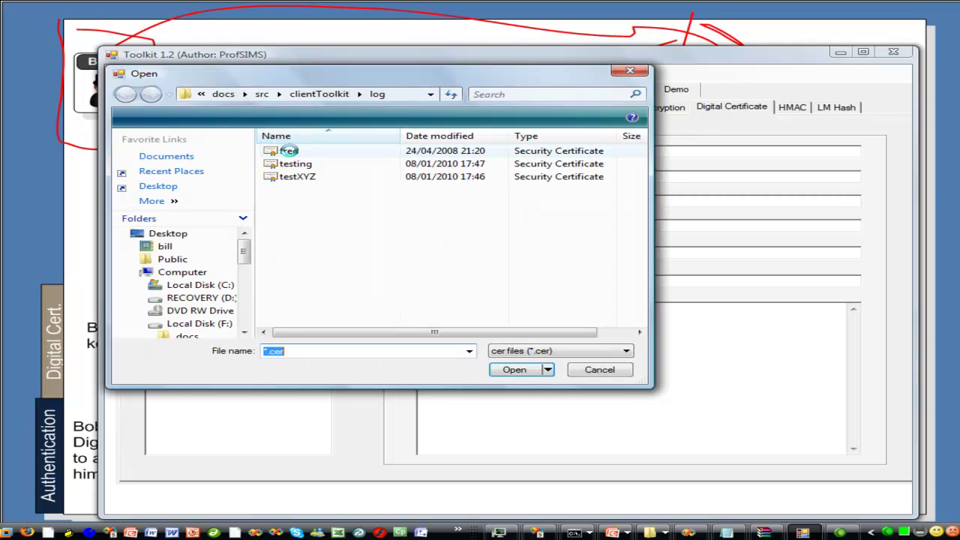
double_click(293, 154)
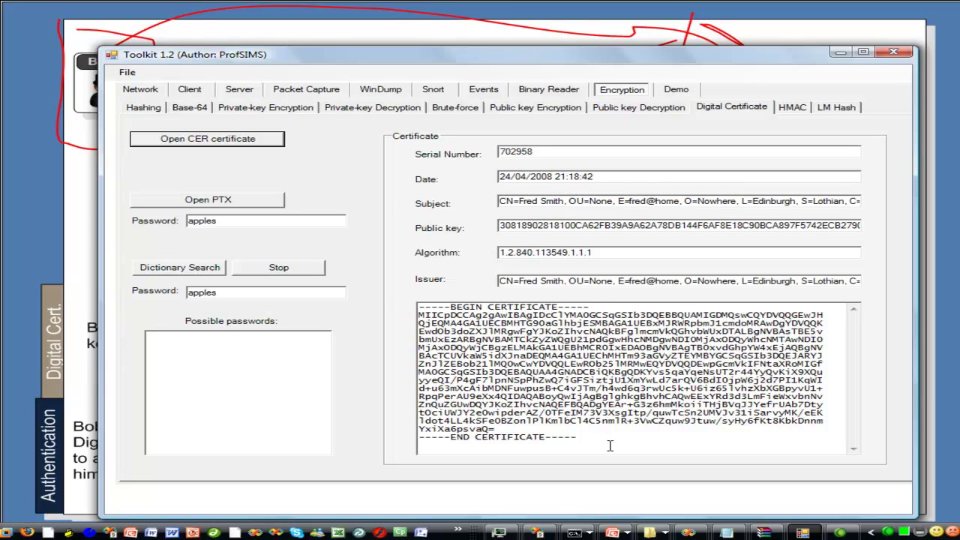
left_click_drag(604, 439, 391, 298)
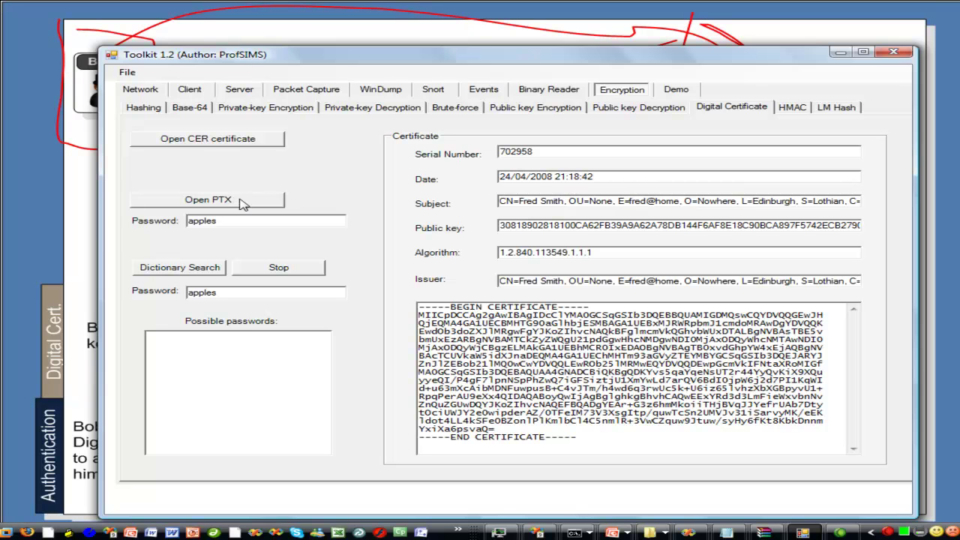
Open fred.pfx to show 'Private key =65537', then replace the PFX password with new text.
left_click(244, 202)
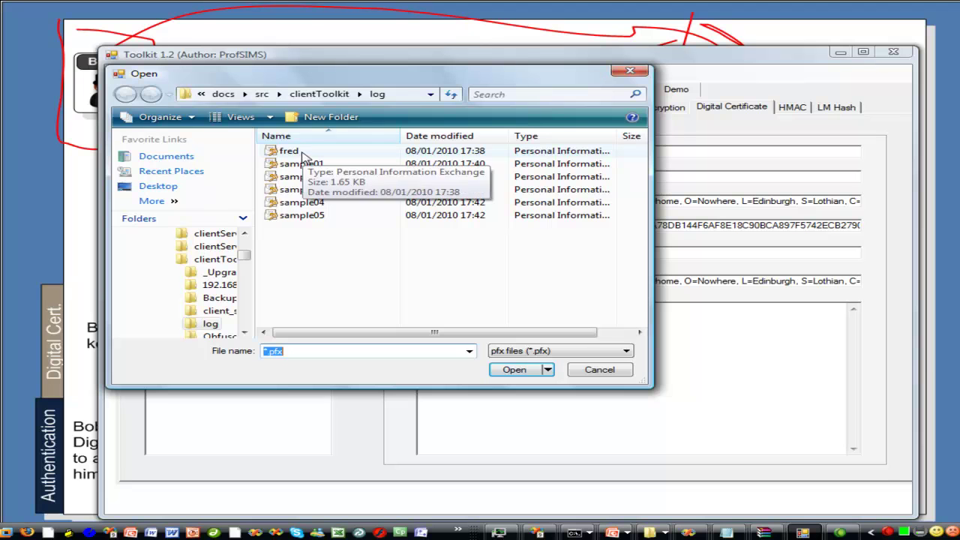
left_click(303, 154)
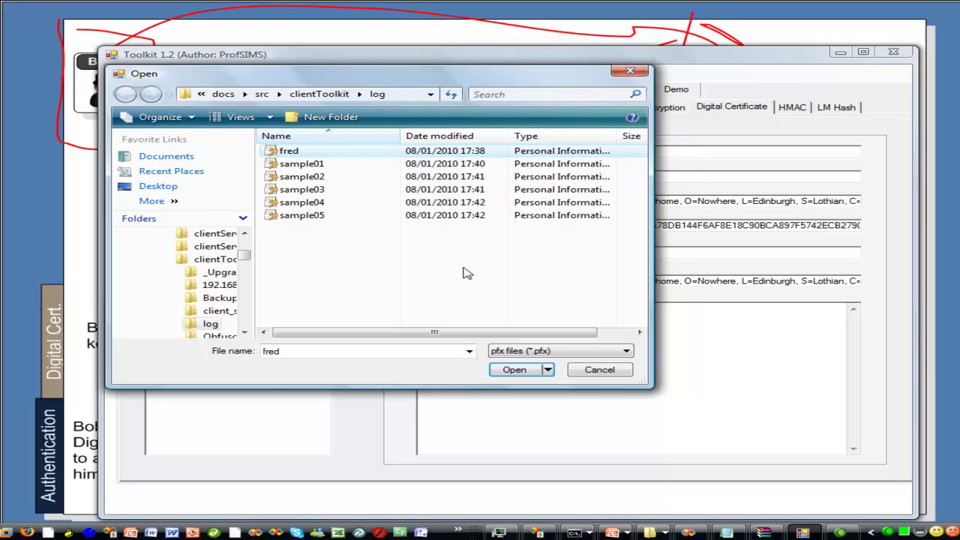
left_click(516, 370)
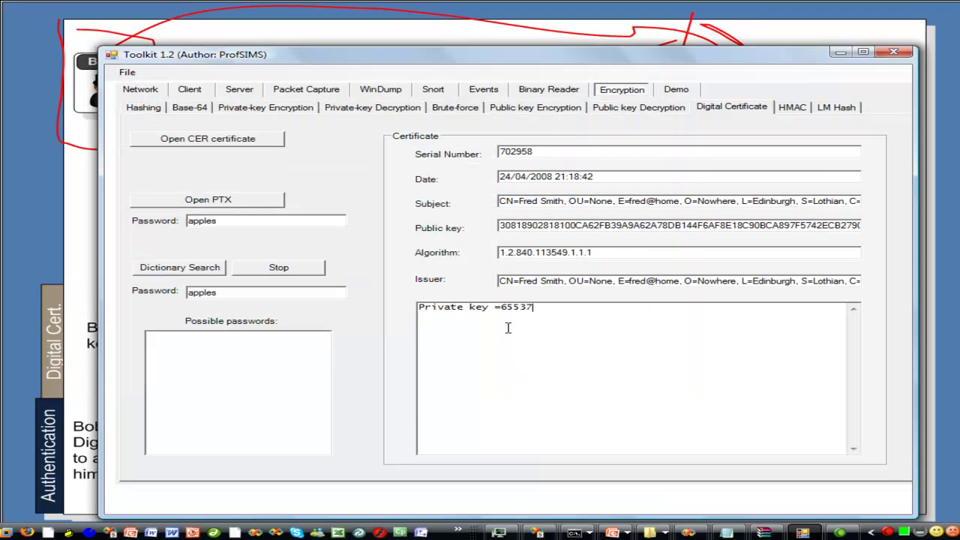
left_click_drag(546, 308, 409, 302)
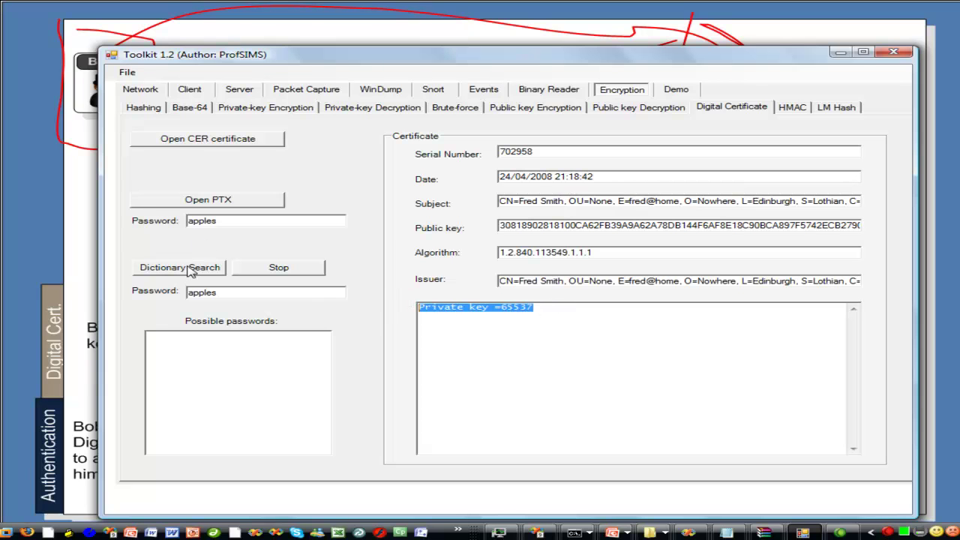
left_click_drag(228, 220, 117, 232)
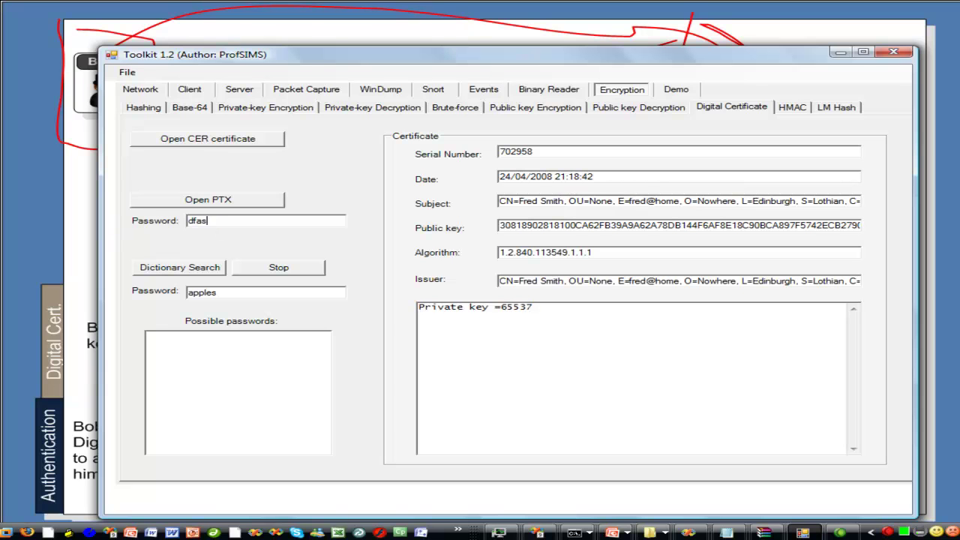
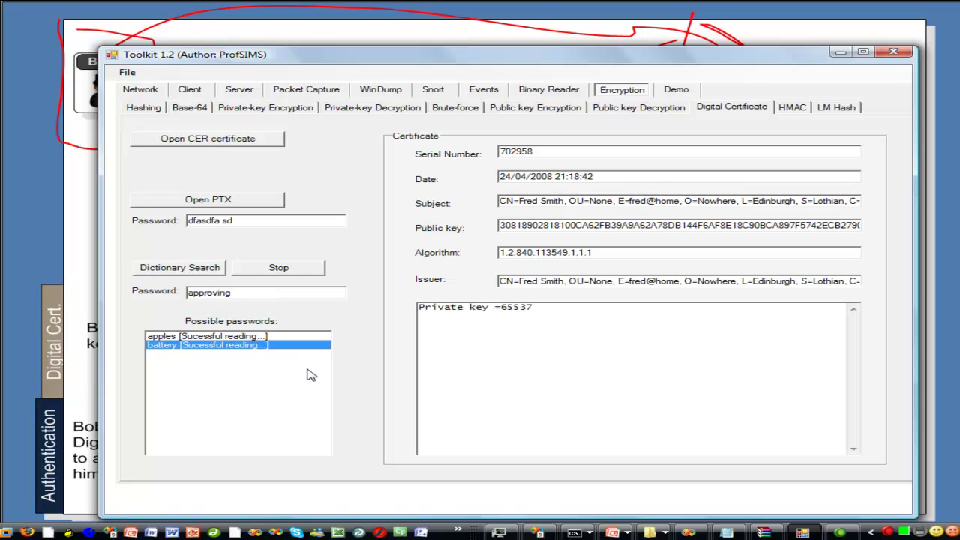
left_click(288, 270)
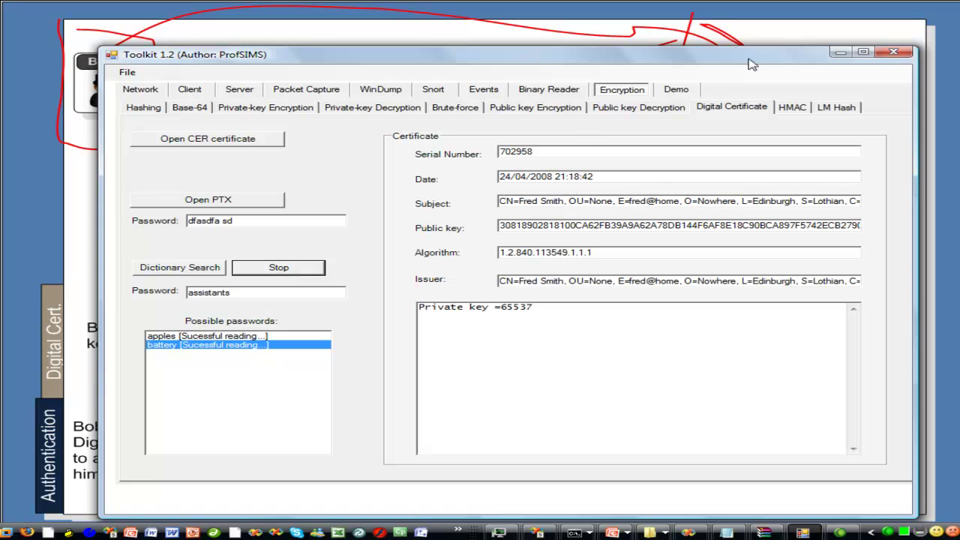
left_click_drag(735, 58, 733, 51)
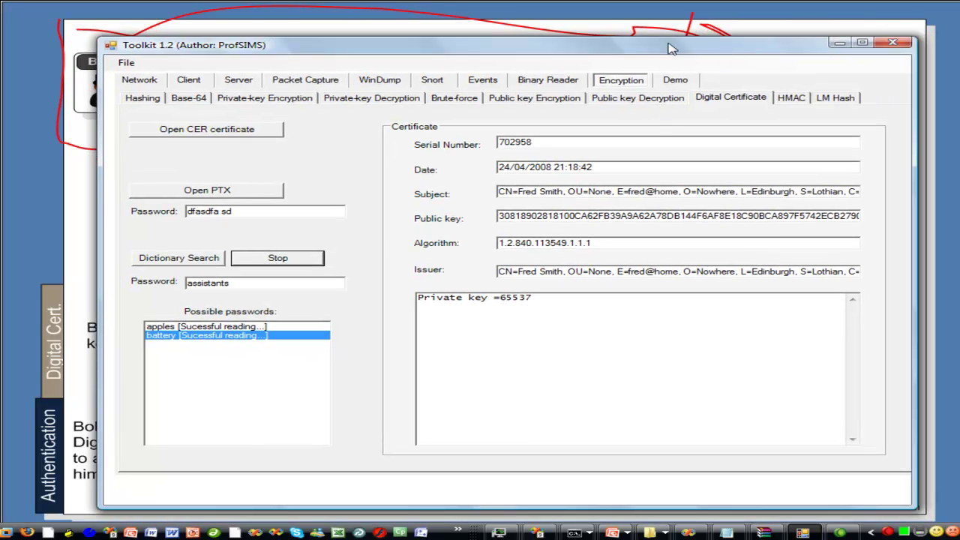
left_click_drag(667, 51, 665, 78)
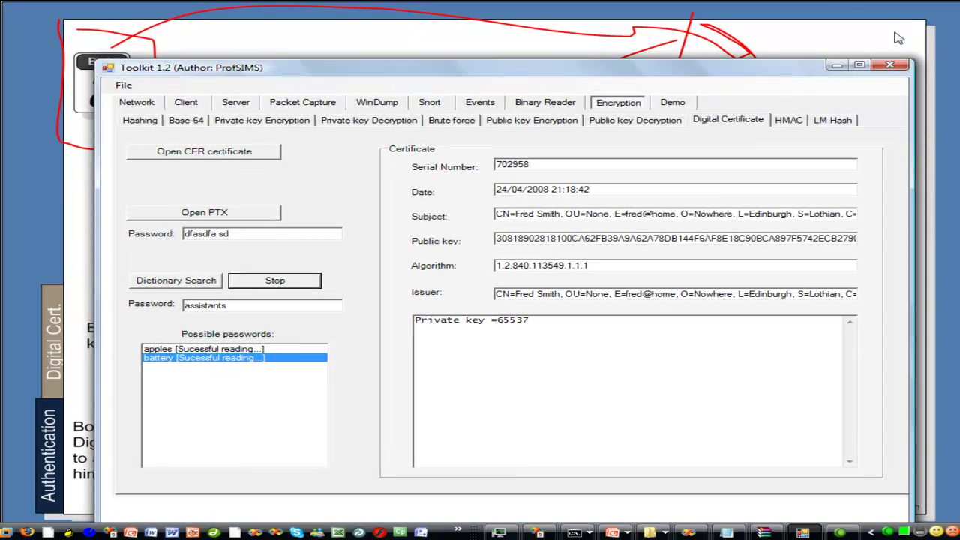